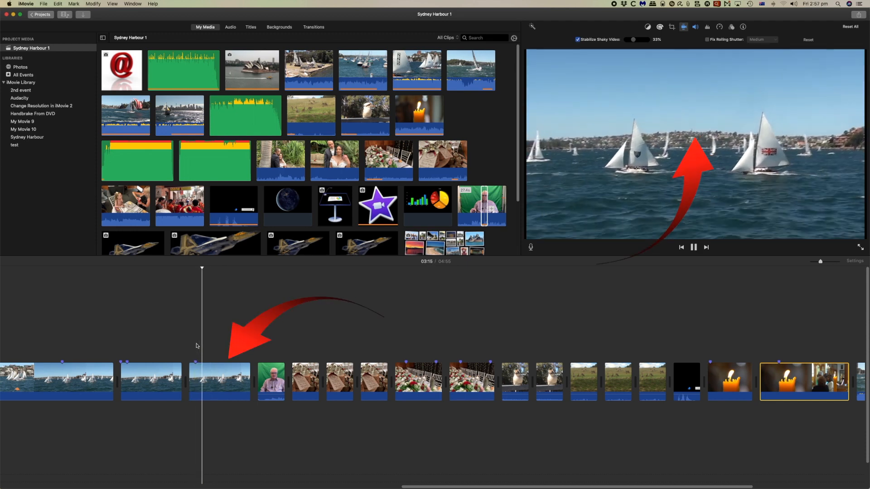
Play the stabilized sailing clips on the timeline to examine how steady the footage looks
{"action": "key", "text": "space"}
{"action": "left_click", "coordinate": [147, 347]}
{"action": "key", "text": "space"}
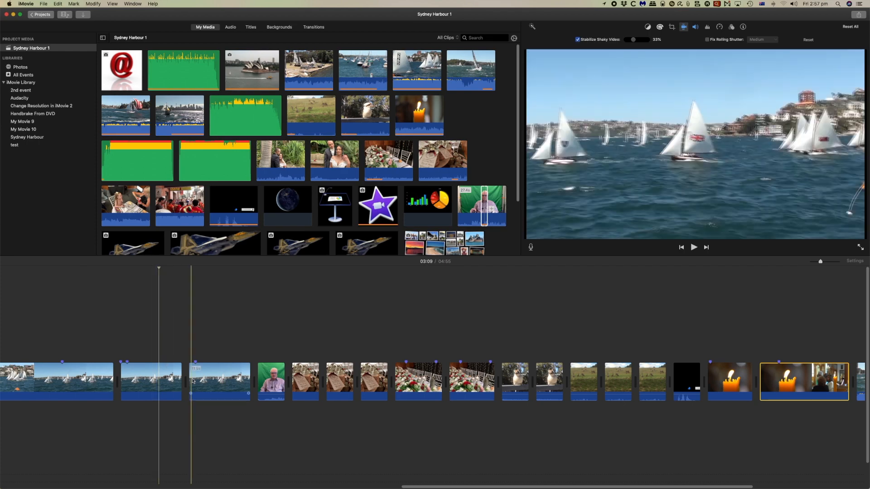
Reveal the source range of the sailing clip just before the green-screen clip in the project media
{"action": "left_click", "coordinate": [212, 379]}
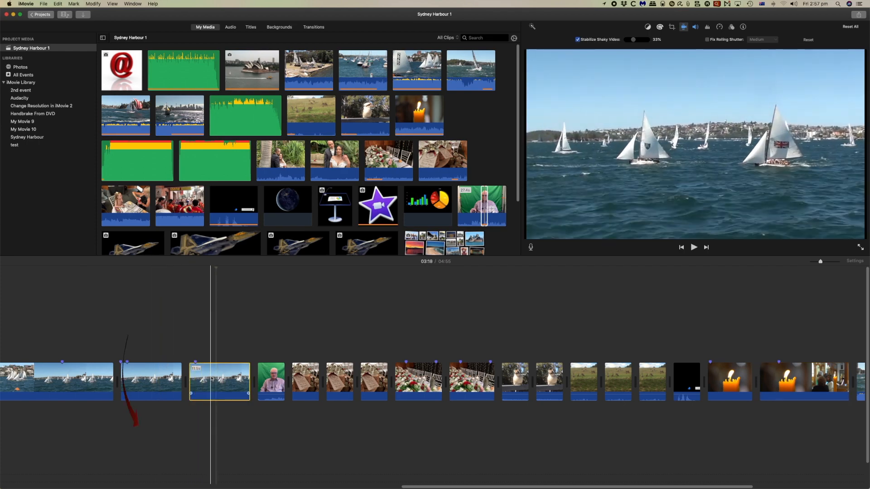
{"action": "right_click", "coordinate": [211, 378]}
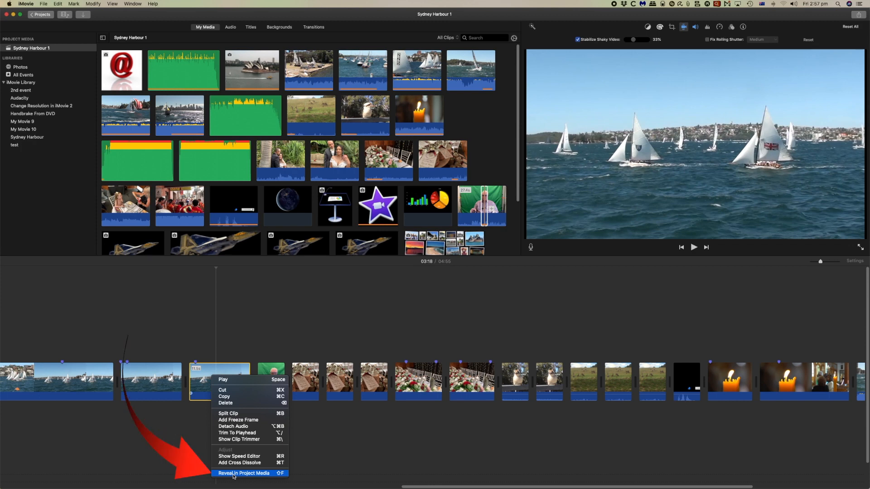
{"action": "left_click", "coordinate": [233, 474]}
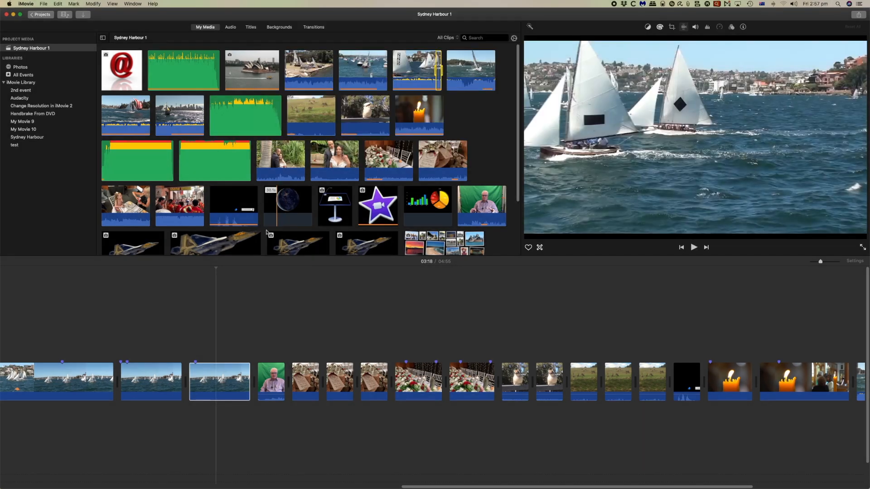
Insert the revealed sailing footage before the green-screen clip and enable Stabilize Shaky Video on it at 33%
{"action": "left_click", "coordinate": [256, 329]}
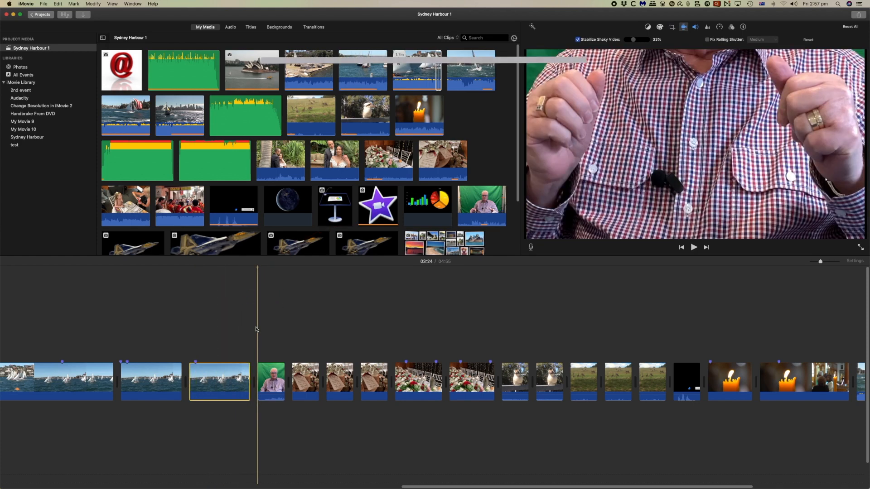
{"action": "key", "text": "w"}
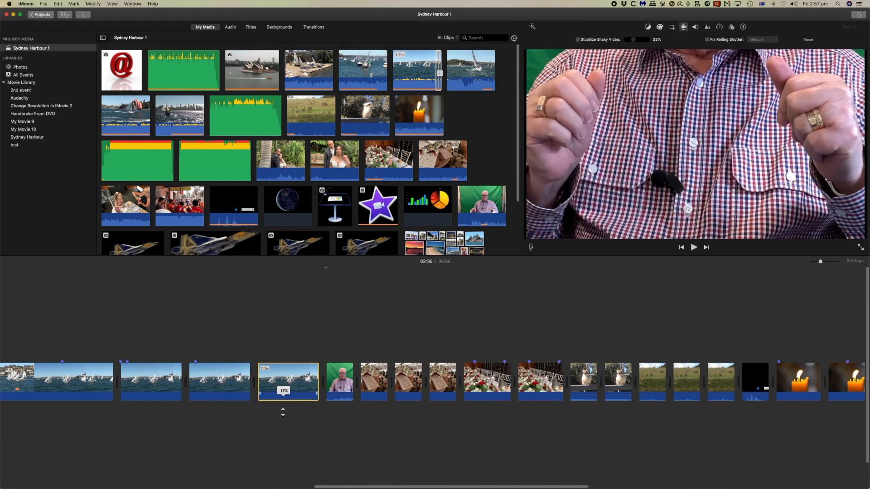
{"action": "left_click", "coordinate": [285, 390]}
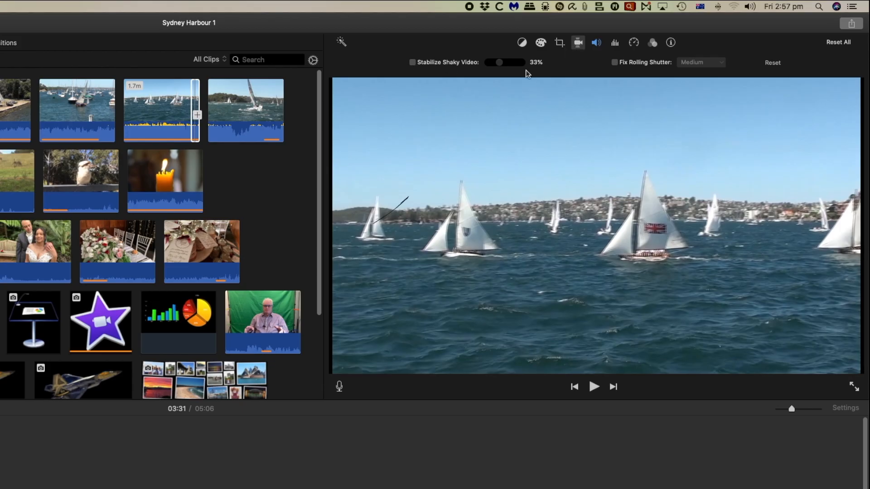
{"action": "left_click", "coordinate": [413, 63]}
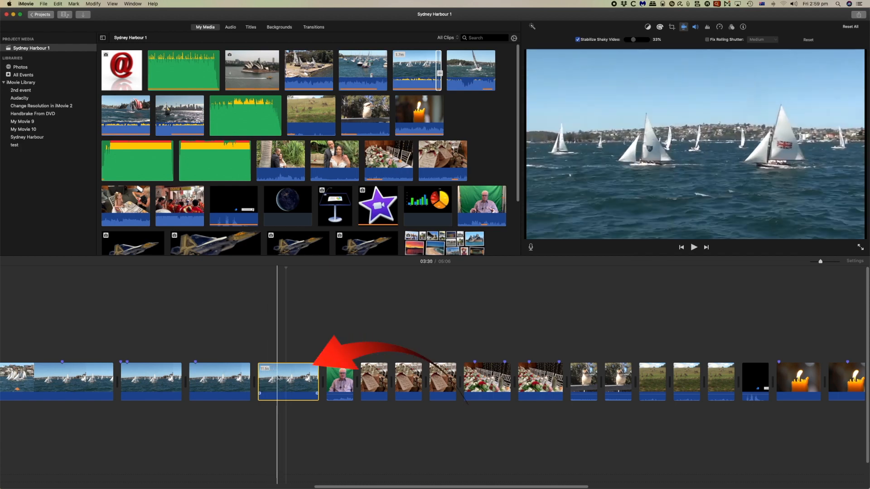
Crop the inserted sailing clip to the upper-left three quarters of its frame with Crop to Fill, and play it back
{"action": "left_click", "coordinate": [672, 28]}
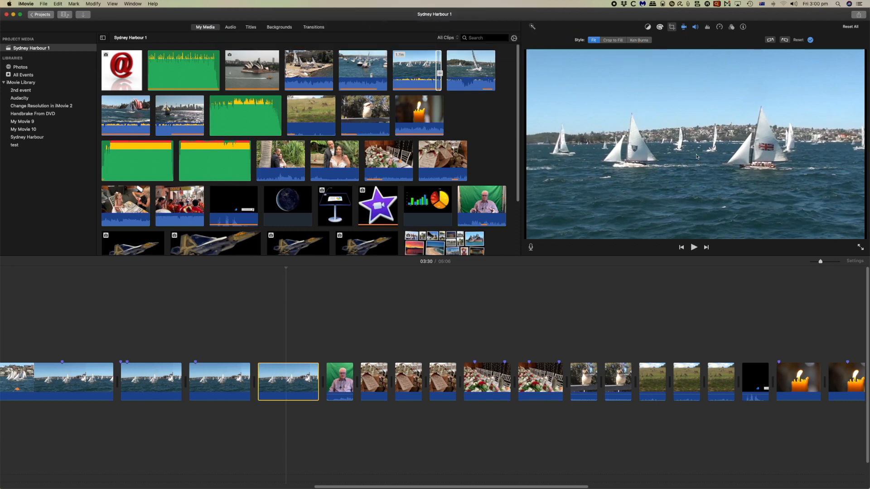
{"action": "left_click", "coordinate": [613, 40]}
{"action": "left_click_drag", "start_coordinate": [528, 238], "coordinate": [606, 195]}
{"action": "left_click_drag", "start_coordinate": [688, 155], "coordinate": [619, 162]}
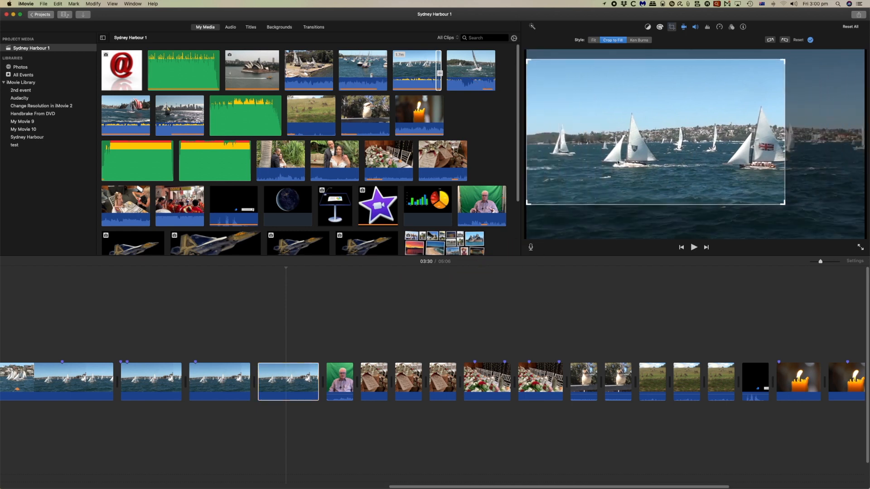
{"action": "left_click", "coordinate": [262, 268]}
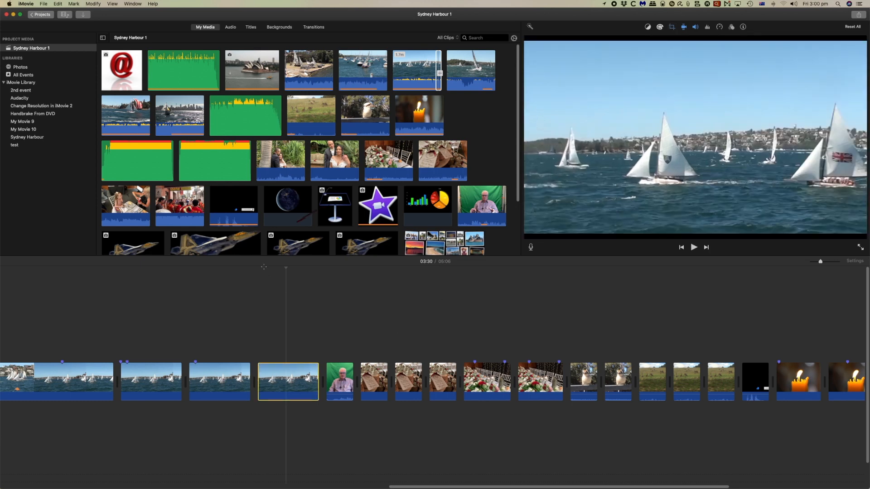
{"action": "key", "text": "space"}
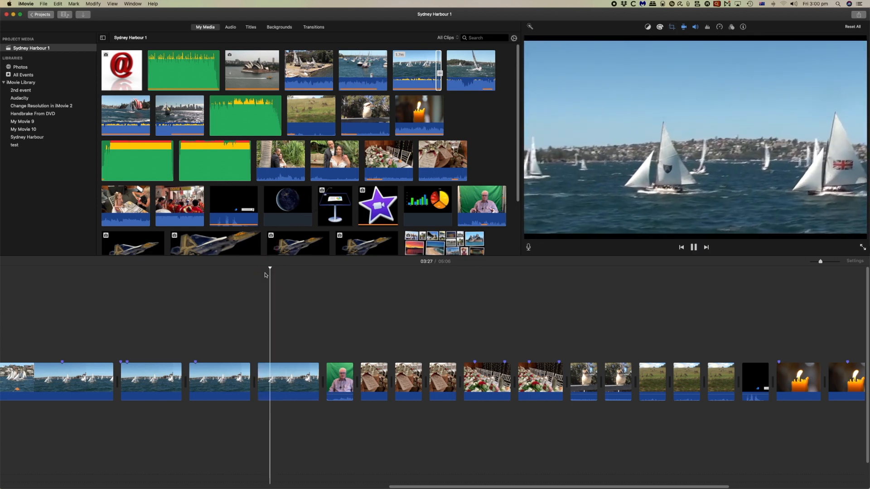
{"action": "key", "text": "space"}
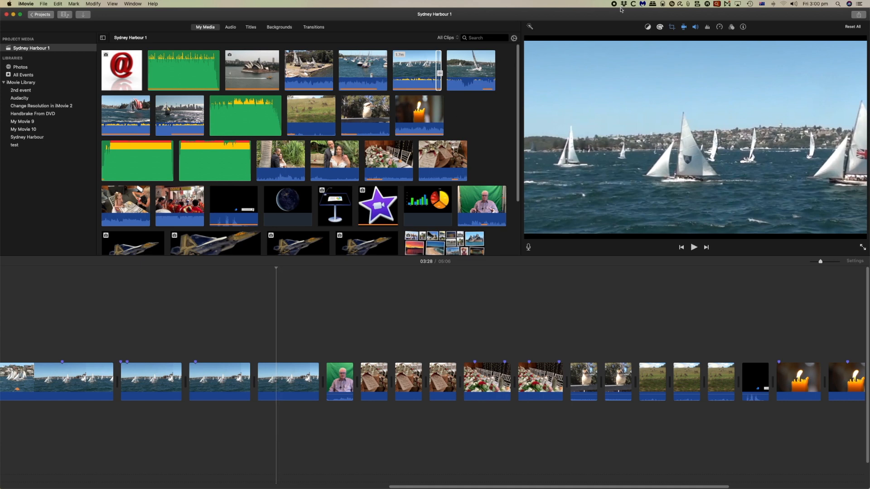
Tighten the inserted sailing clip's crop to about half the frame width around the two central sailboats, and review it
{"action": "left_click", "coordinate": [672, 27]}
{"action": "left_click_drag", "start_coordinate": [528, 204], "coordinate": [604, 161]}
{"action": "left_click_drag", "start_coordinate": [700, 116], "coordinate": [672, 150]}
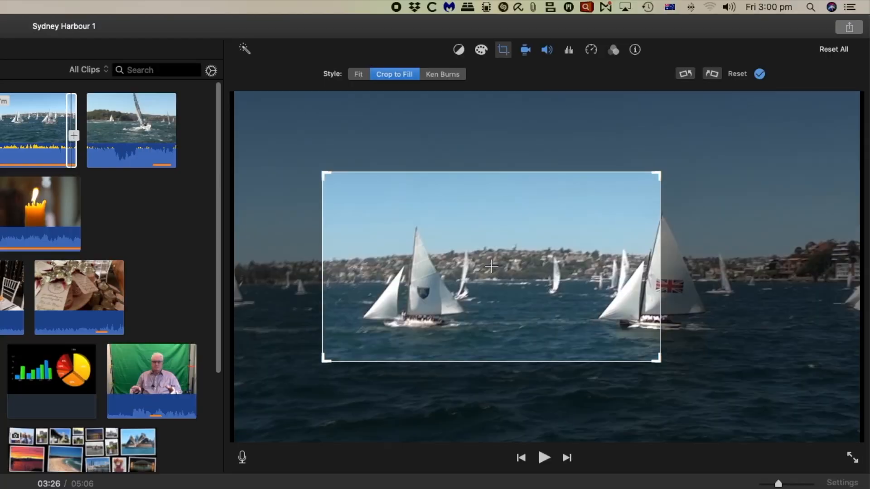
{"action": "key", "text": "space"}
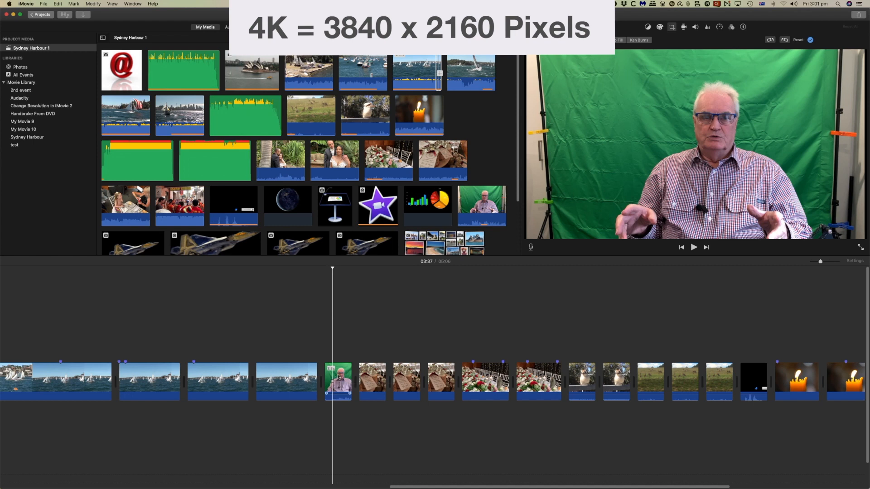
{"action": "left_click", "coordinate": [285, 383]}
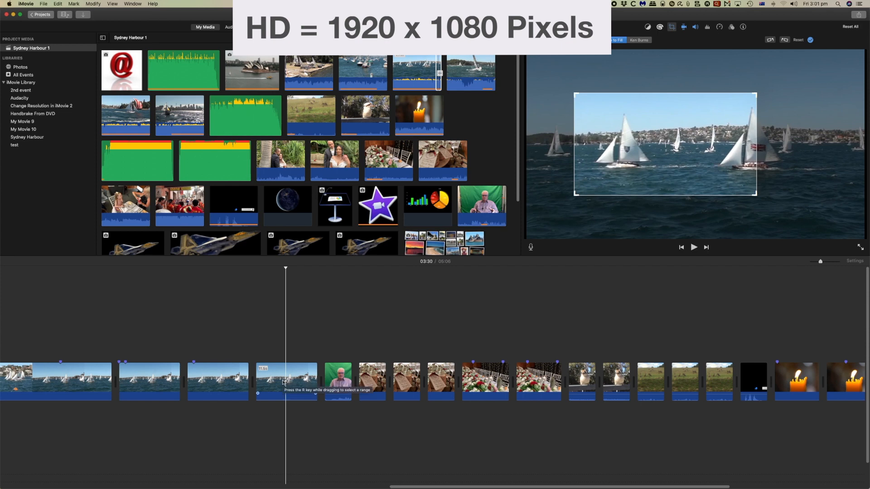
Crop the green-screen presenter clip with Crop to Fill to about half the frame width, centred on the torso
{"action": "left_click", "coordinate": [333, 270]}
{"action": "left_click", "coordinate": [334, 367]}
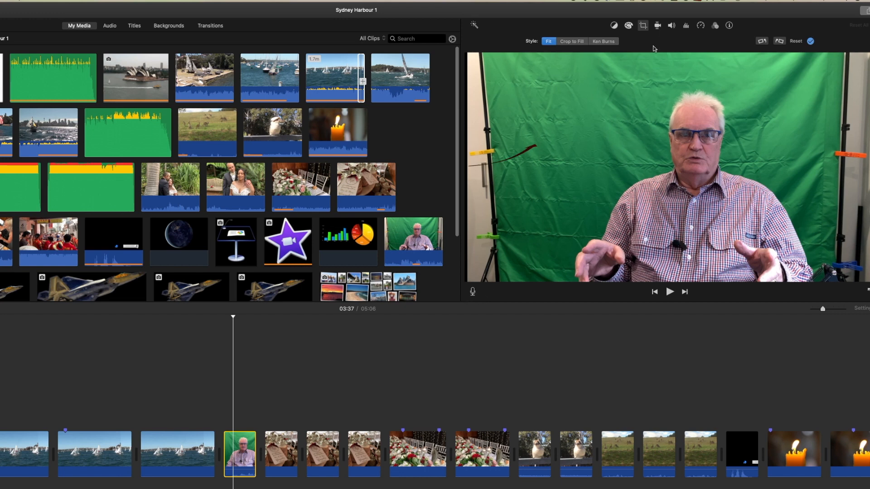
{"action": "left_click", "coordinate": [572, 41]}
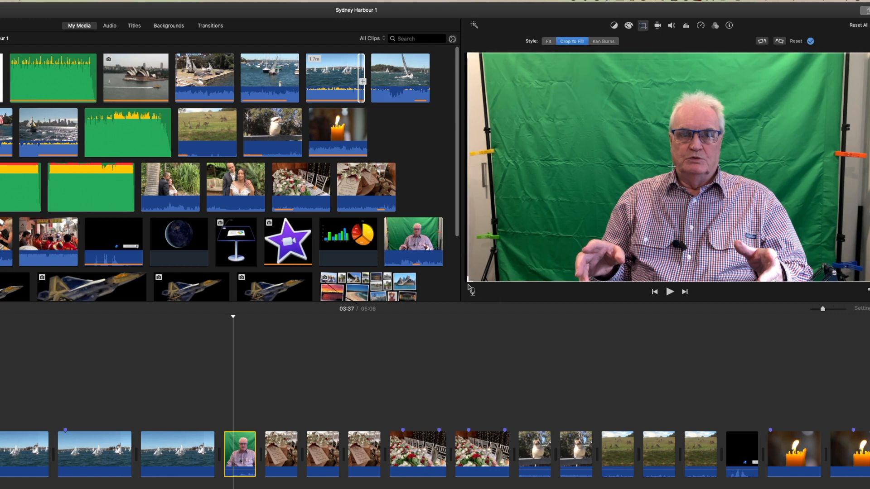
{"action": "left_click_drag", "start_coordinate": [469, 281], "coordinate": [620, 196]}
{"action": "left_click_drag", "start_coordinate": [868, 55], "coordinate": [783, 174]}
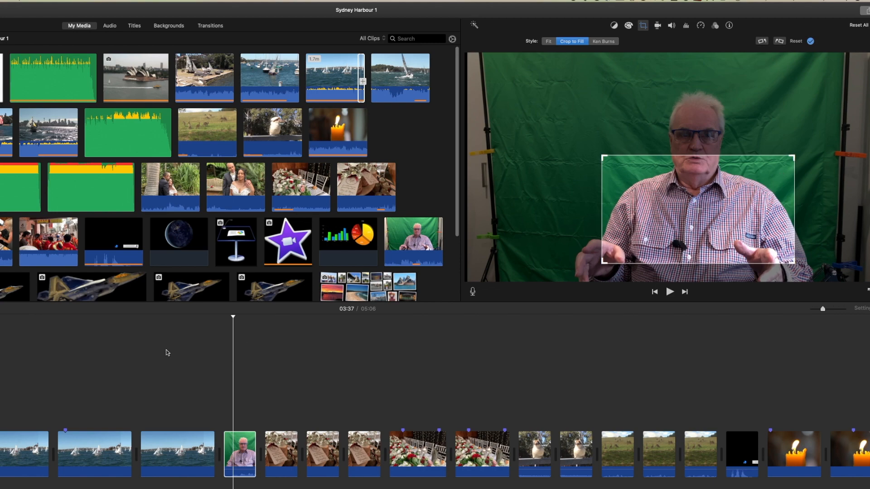
{"action": "left_click", "coordinate": [219, 320]}
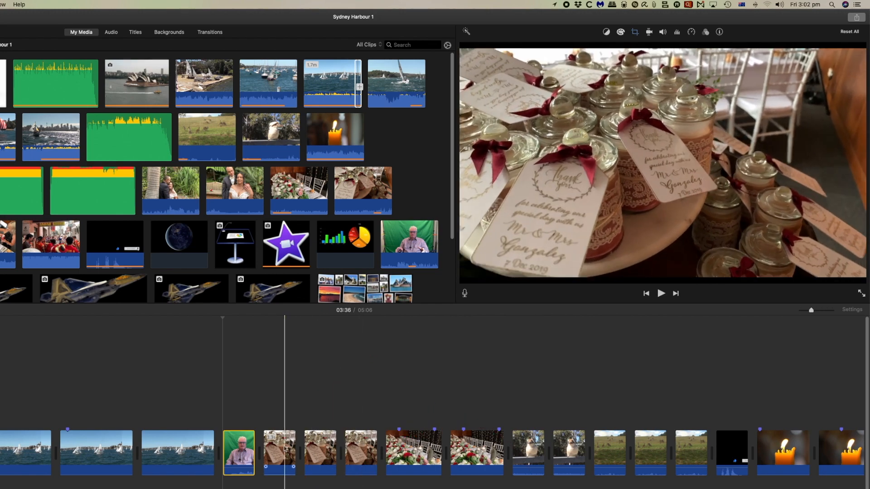
Play the consecutive gift-jar clips and compare the unstabilized version with the stabilized one
{"action": "key", "text": "space"}
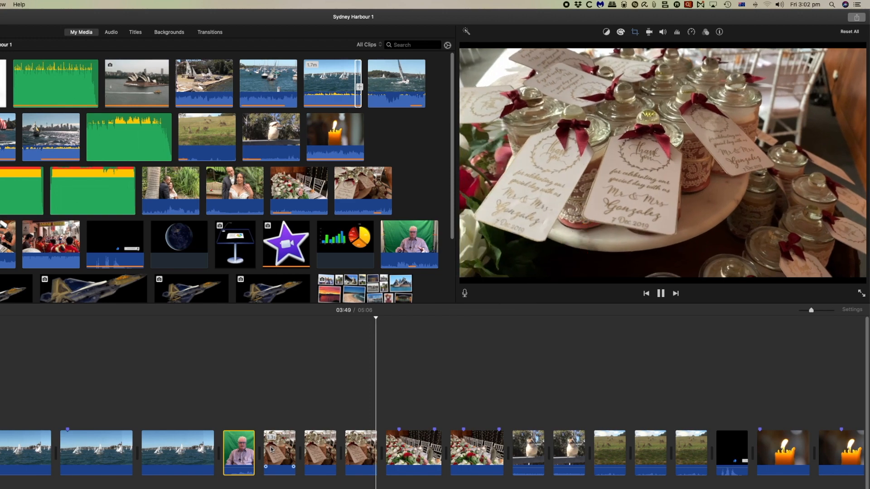
{"action": "key", "text": "space"}
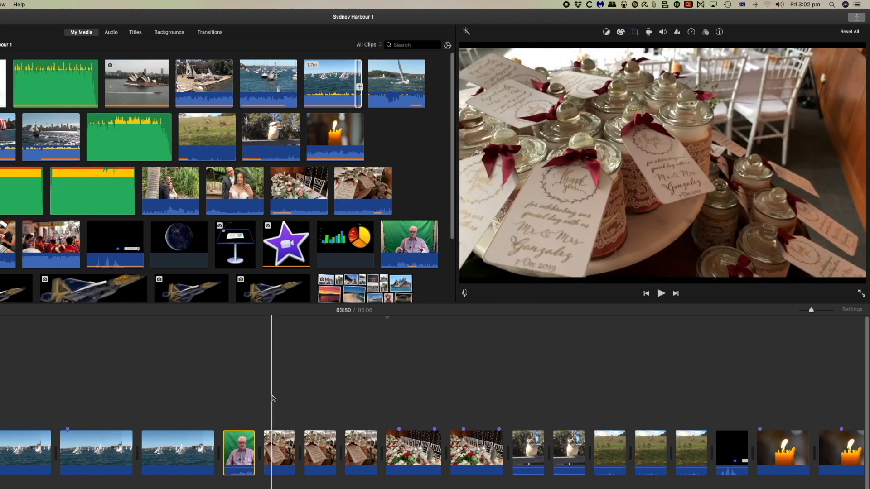
{"action": "left_click", "coordinate": [273, 398]}
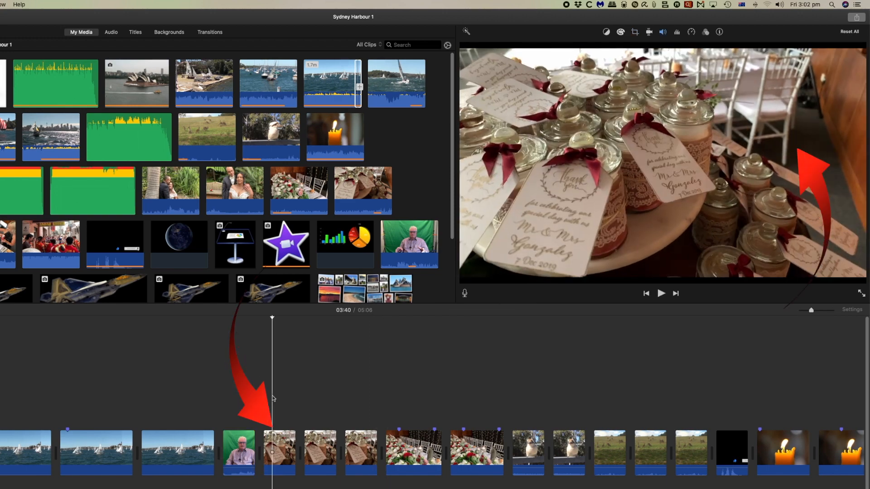
{"action": "key", "text": "space"}
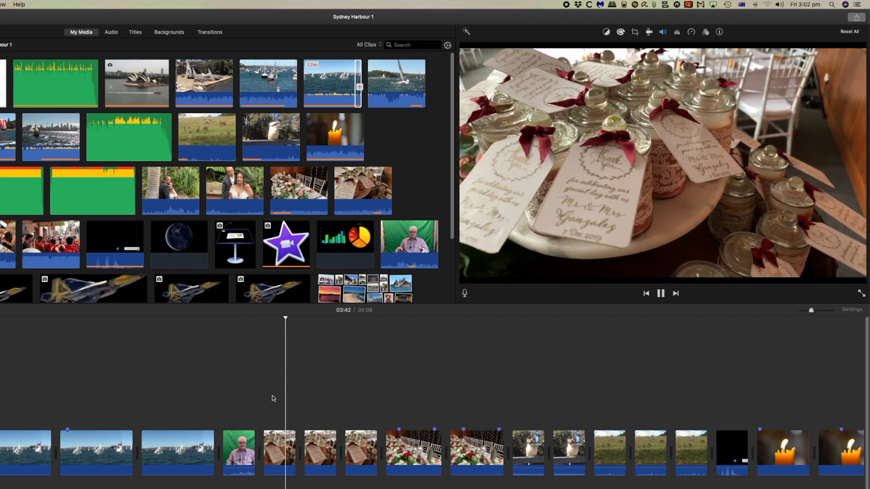
{"action": "key", "text": "space"}
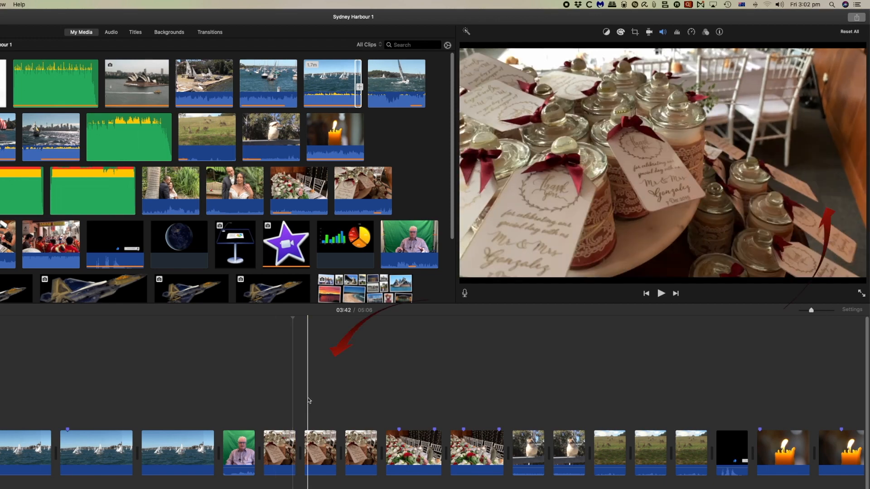
{"action": "key", "text": "space"}
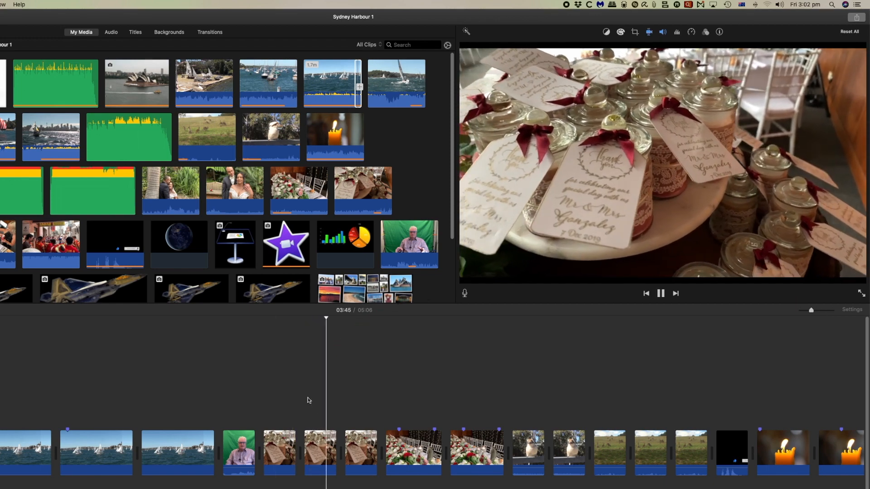
{"action": "key", "text": "space"}
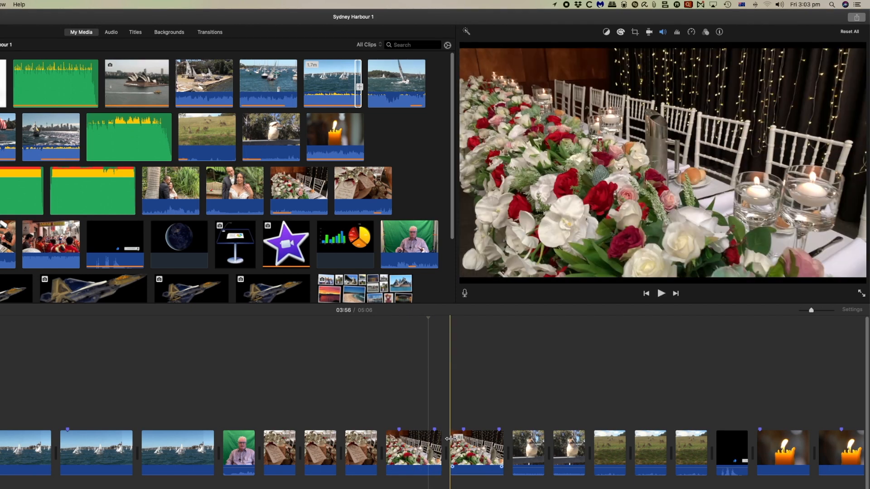
Play the two flower-table clips repeatedly to compare the unstabilized footage with the stabilized version
{"action": "key", "text": "space"}
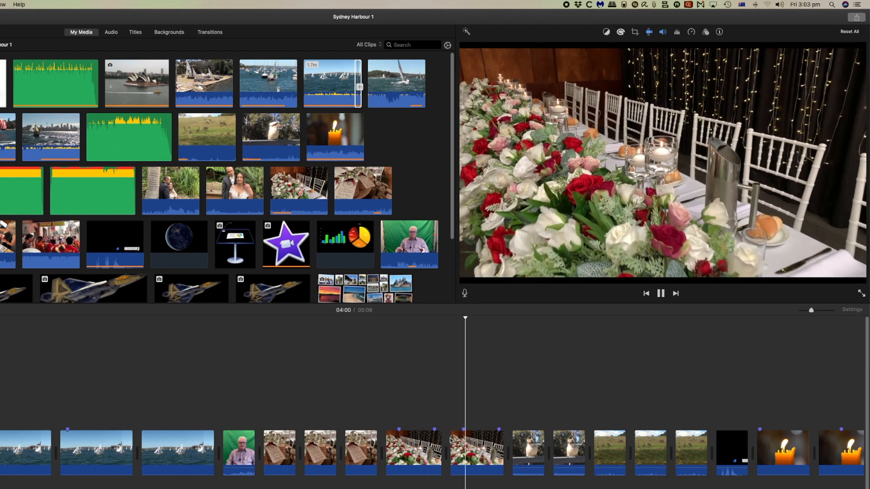
{"action": "key", "text": "space"}
{"action": "key", "text": "space"}
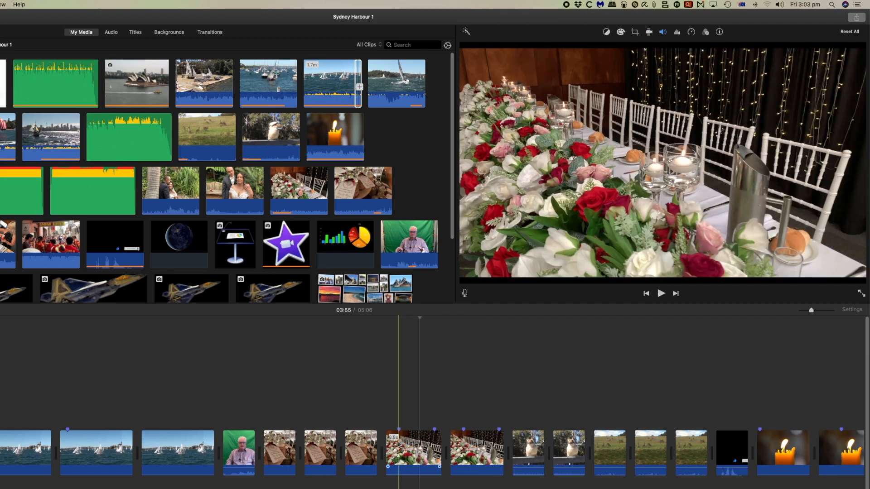
{"action": "key", "text": "space"}
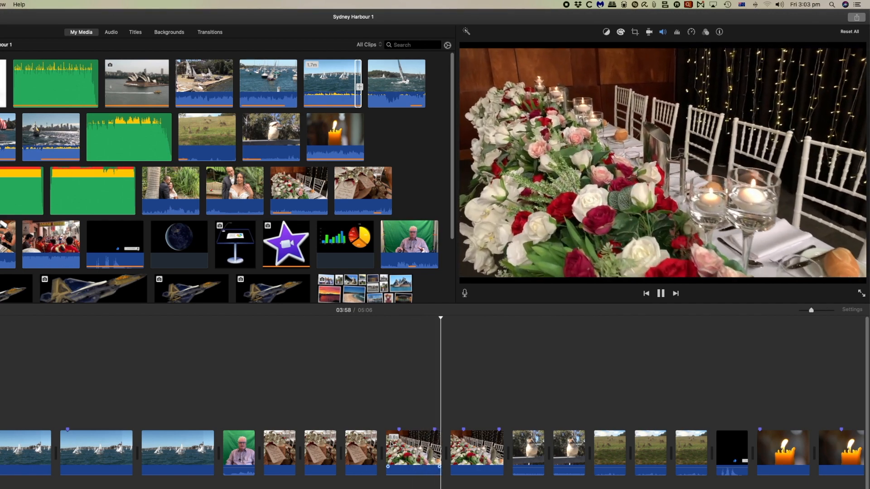
{"action": "key", "text": "space"}
{"action": "key", "text": "space"}
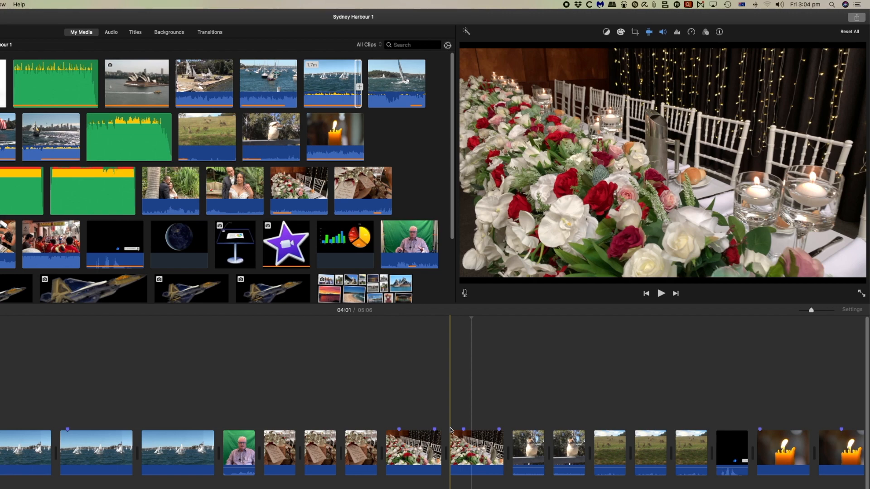
{"action": "key", "text": "space"}
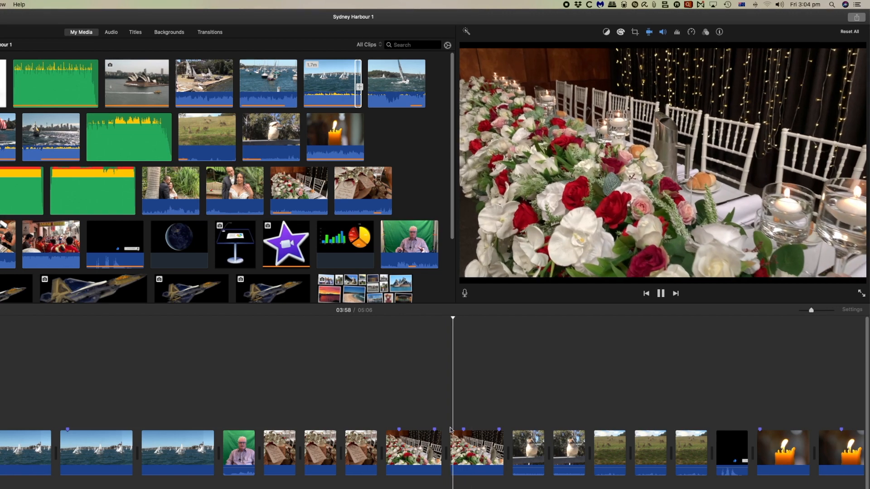
{"action": "key", "text": "space"}
{"action": "key", "text": "space"}
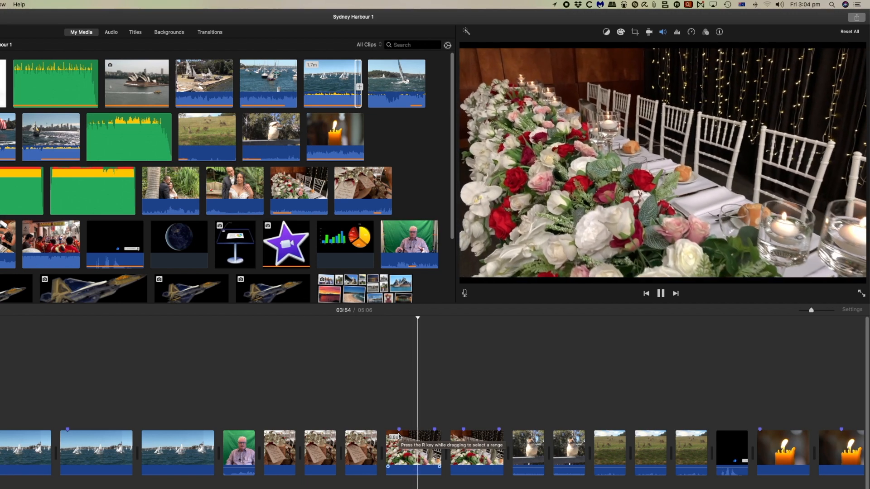
{"action": "key", "text": "space"}
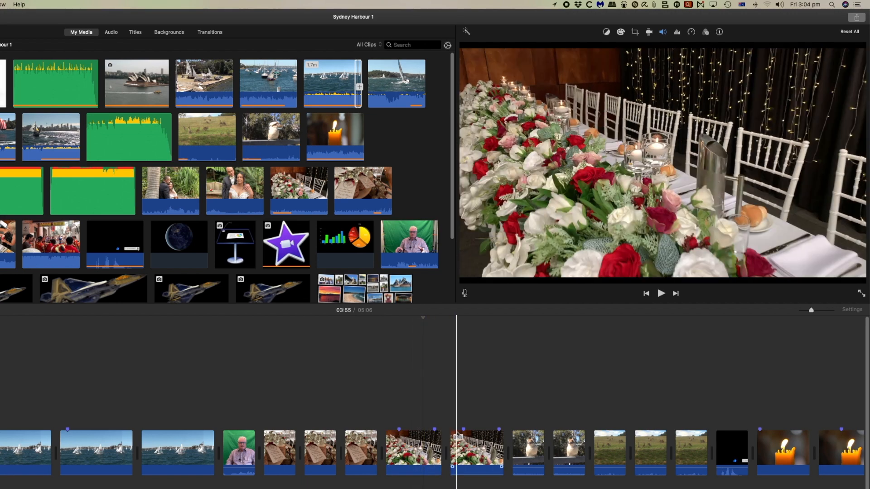
{"action": "key", "text": "space"}
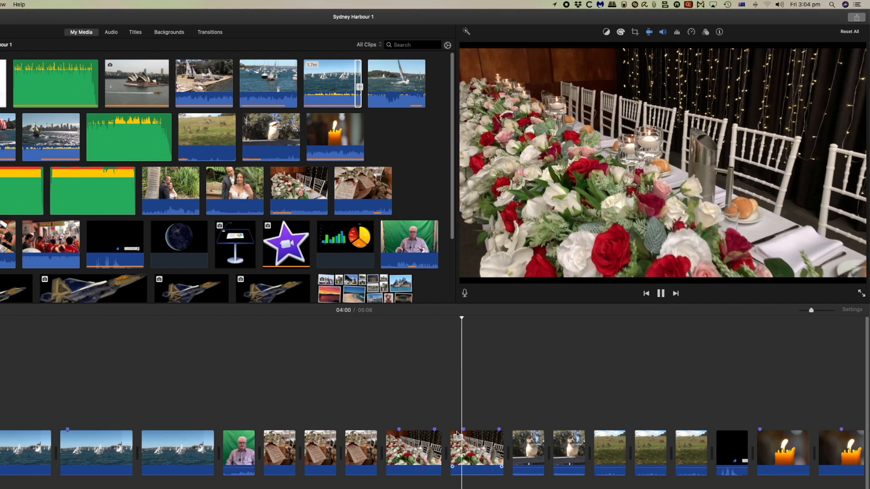
Stop the flower-table playback and play the two kookaburra clips to compare the unstabilized version with the stabilized one
{"action": "key", "text": "space"}
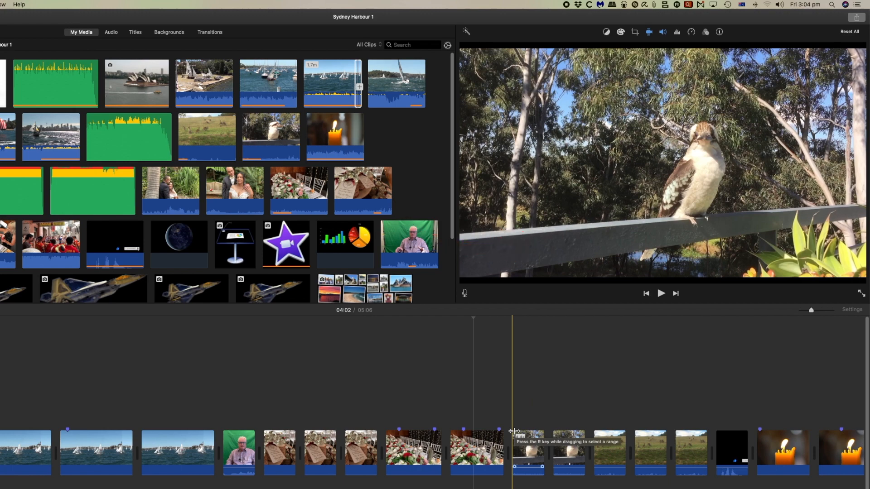
{"action": "key", "text": "space"}
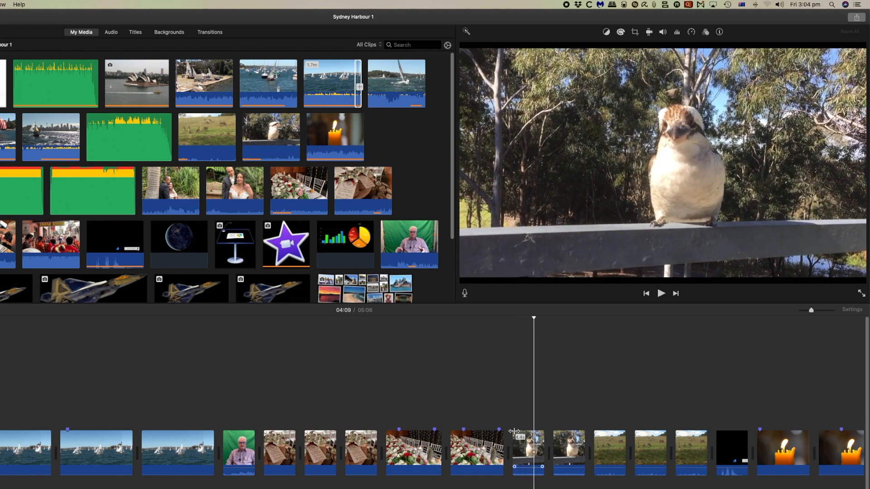
{"action": "key", "text": "space"}
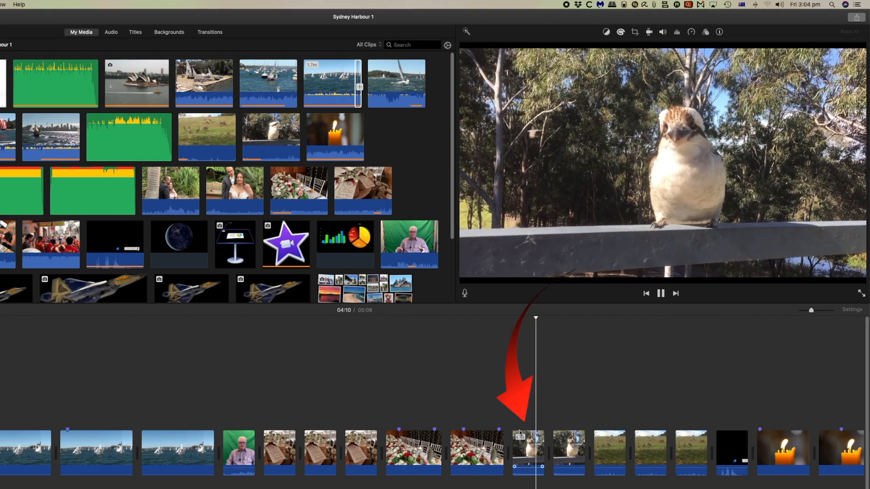
{"action": "key", "text": "space"}
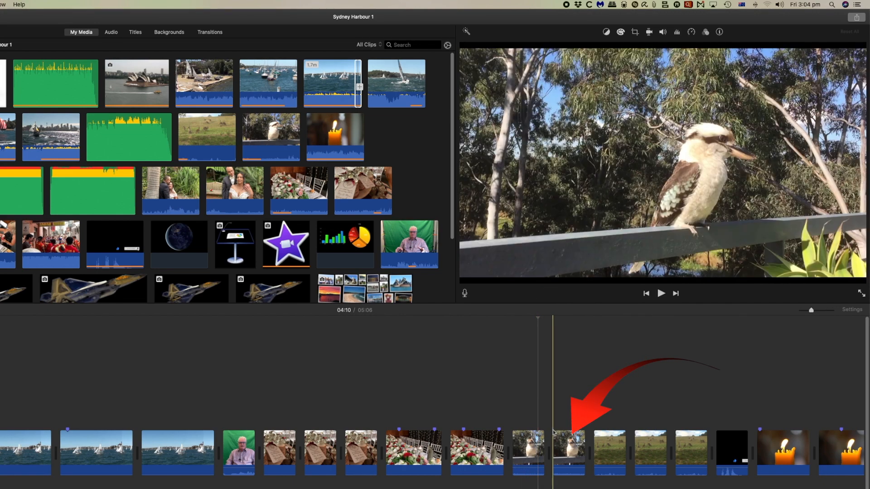
{"action": "key", "text": "space"}
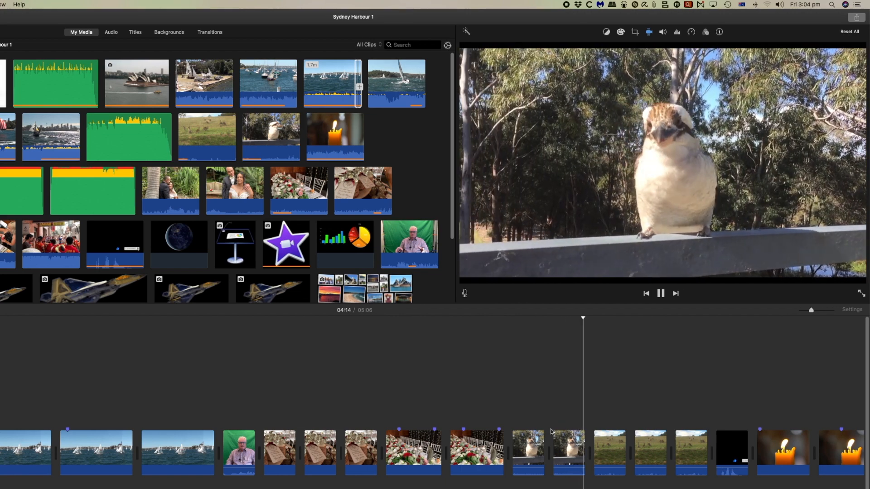
{"action": "key", "text": "space"}
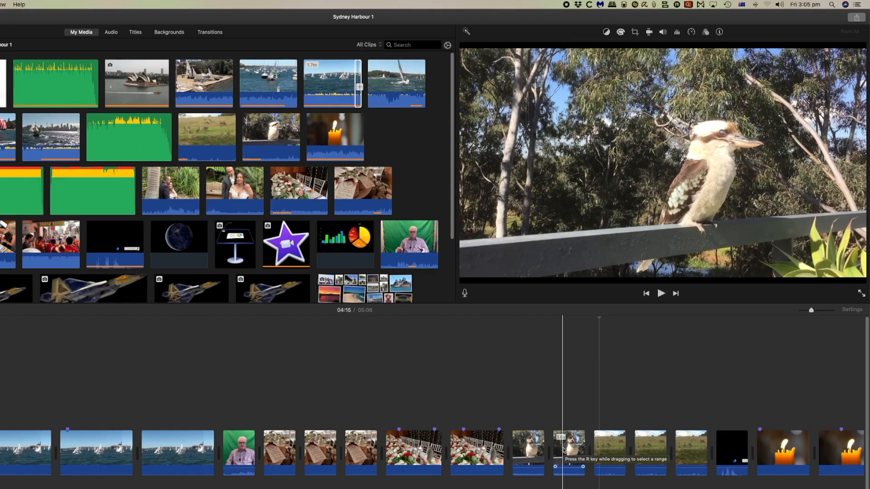
Play the first two kangaroo clips on the timeline to compare the unstabilized footage with the stabilized version
{"action": "scroll", "coordinate": [558, 451], "scroll_direction": "right", "scroll_amount": 3}
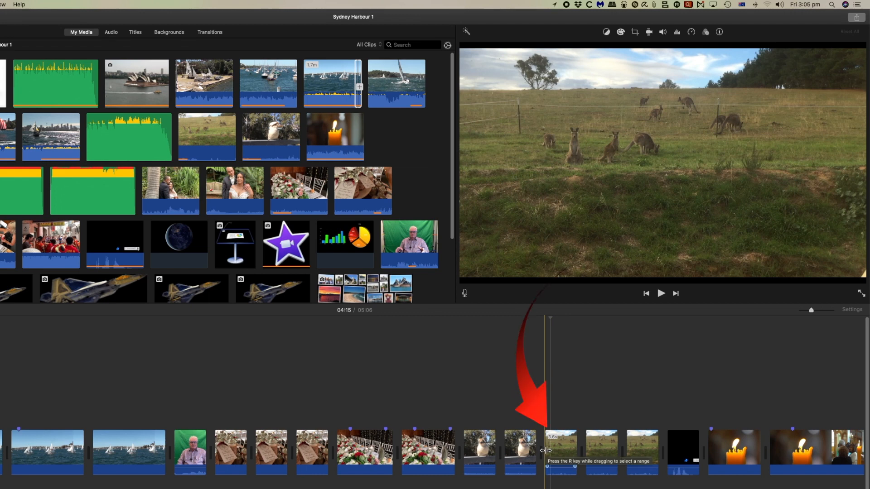
{"action": "key", "text": "space"}
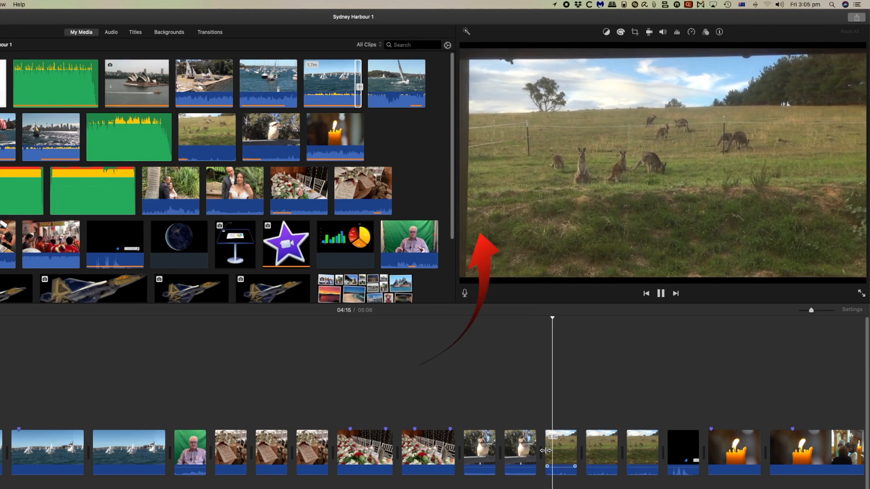
{"action": "key", "text": "space"}
{"action": "key", "text": "space"}
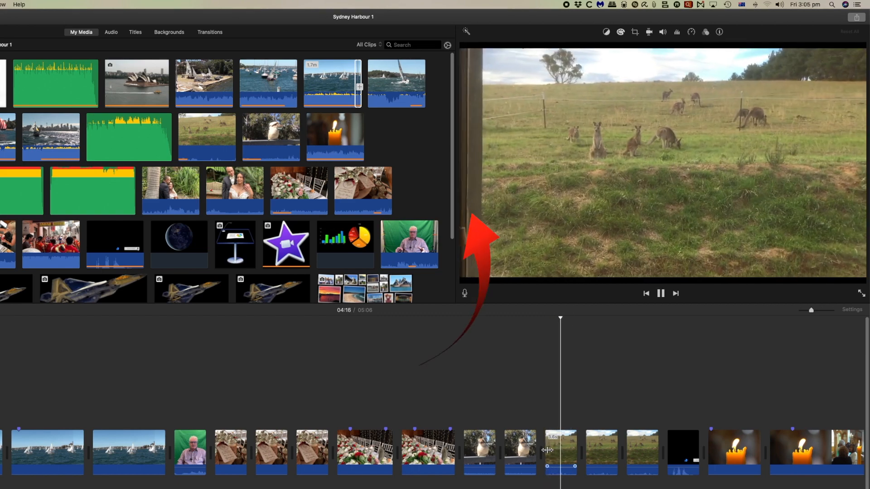
{"action": "key", "text": "space"}
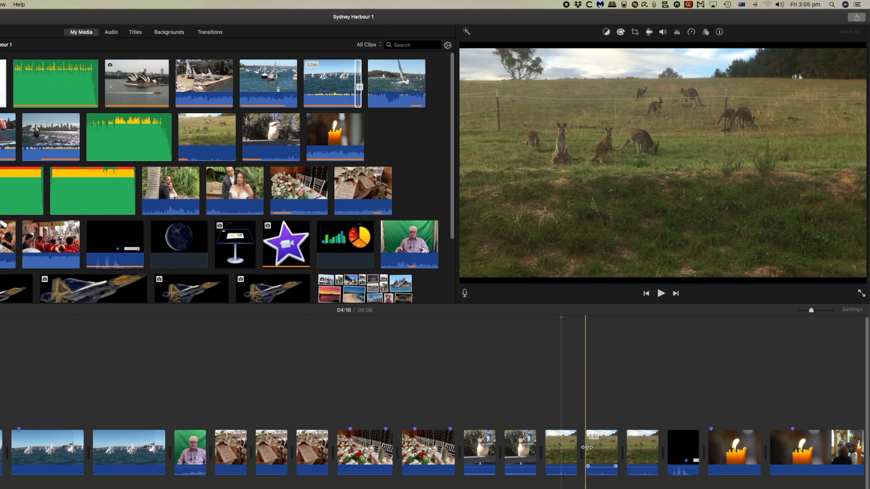
{"action": "key", "text": "space"}
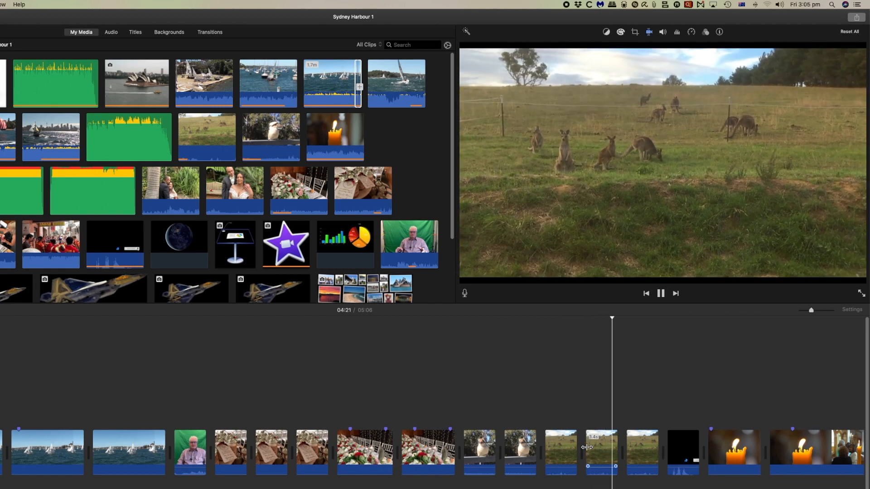
{"action": "key", "text": "space"}
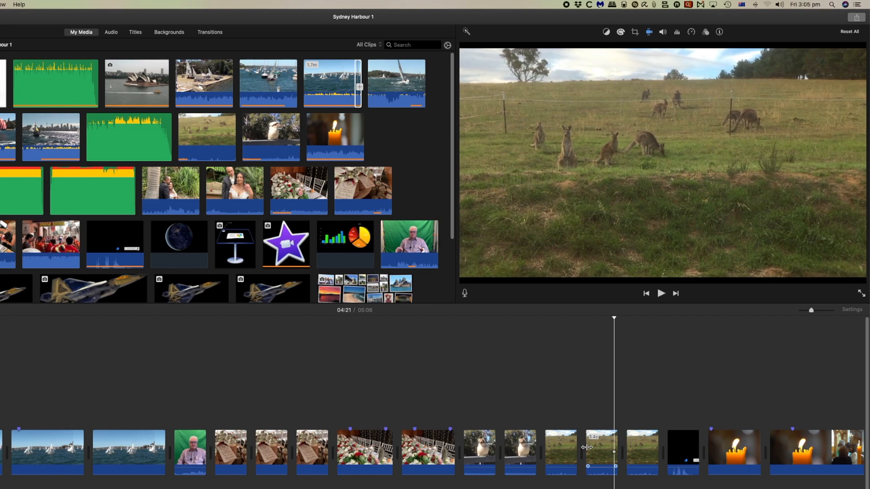
Show the stabilization settings of the second and third kangaroo clips and play the third clip
{"action": "left_click", "coordinate": [602, 442]}
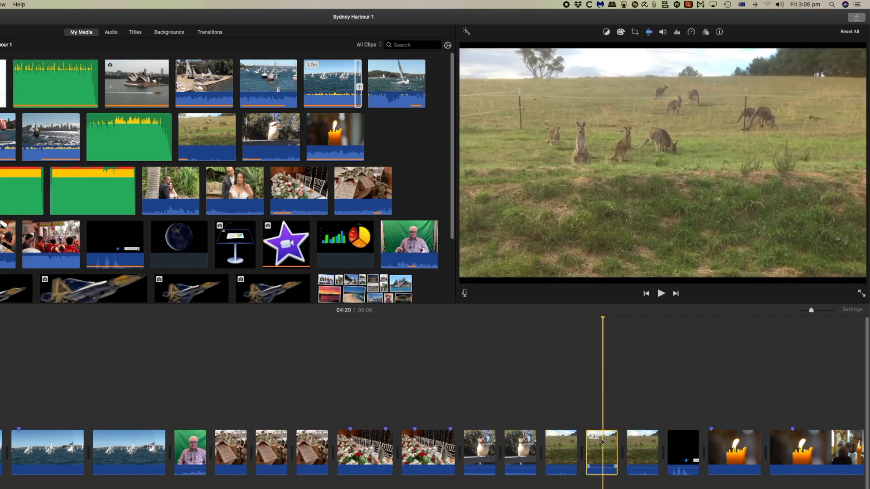
{"action": "left_click", "coordinate": [653, 33]}
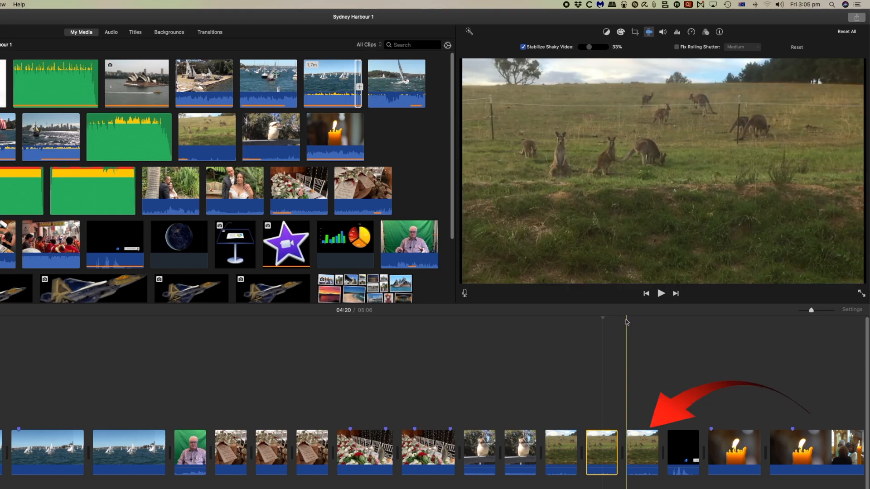
{"action": "left_click", "coordinate": [642, 448]}
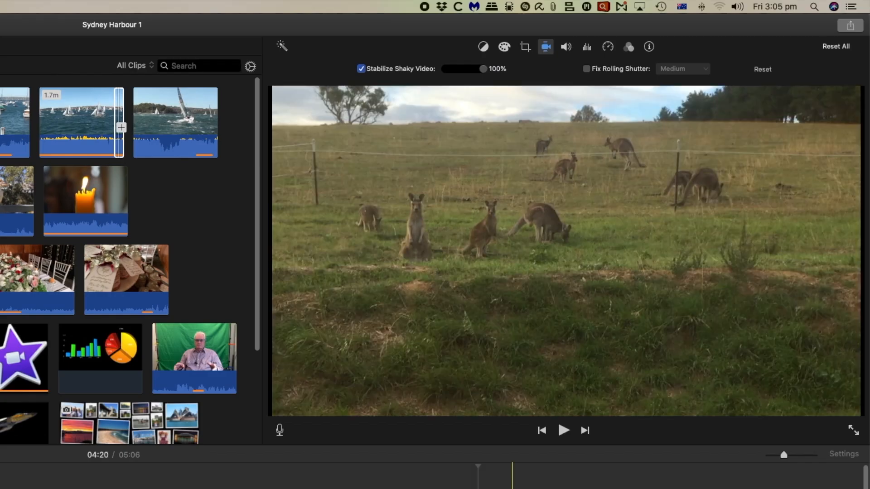
{"action": "key", "text": "space"}
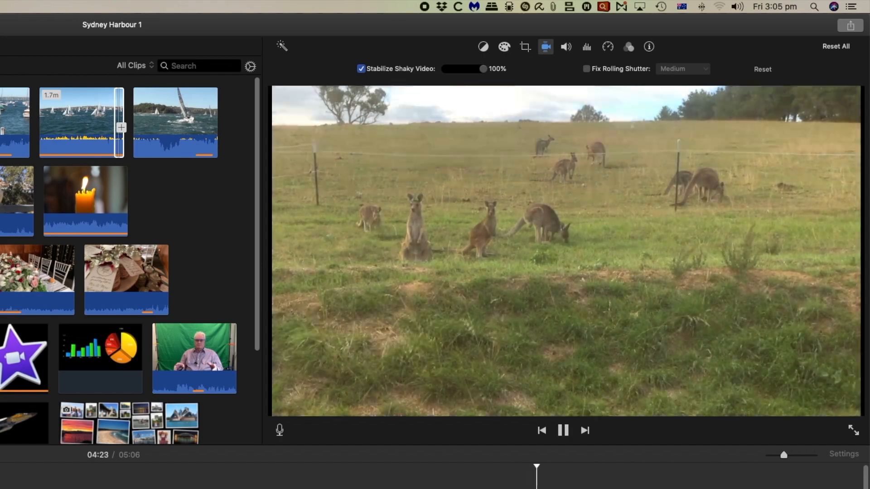
{"action": "key", "text": "space"}
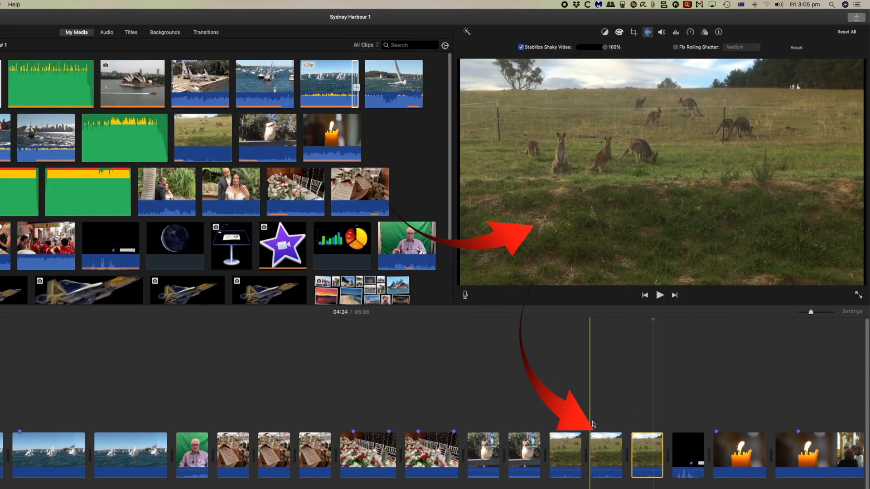
Play the second and third kangaroo clips in turn to compare their two stabilization strengths
{"action": "key", "text": "space"}
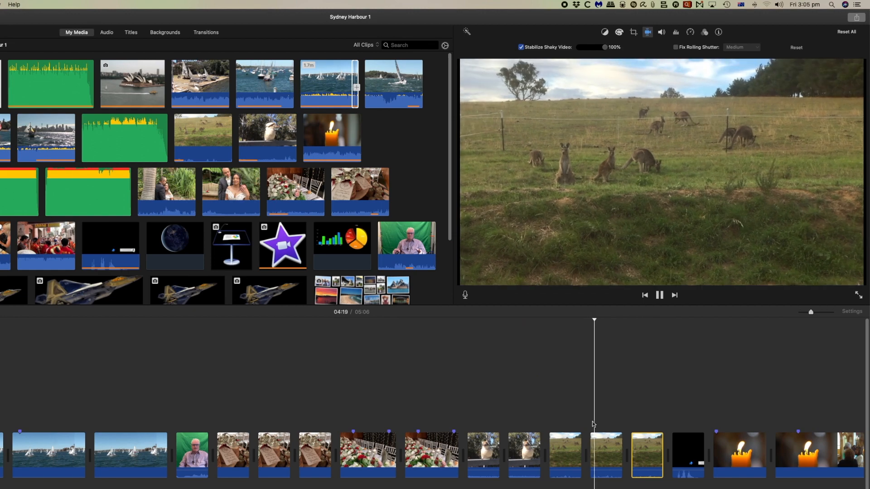
{"action": "key", "text": "space"}
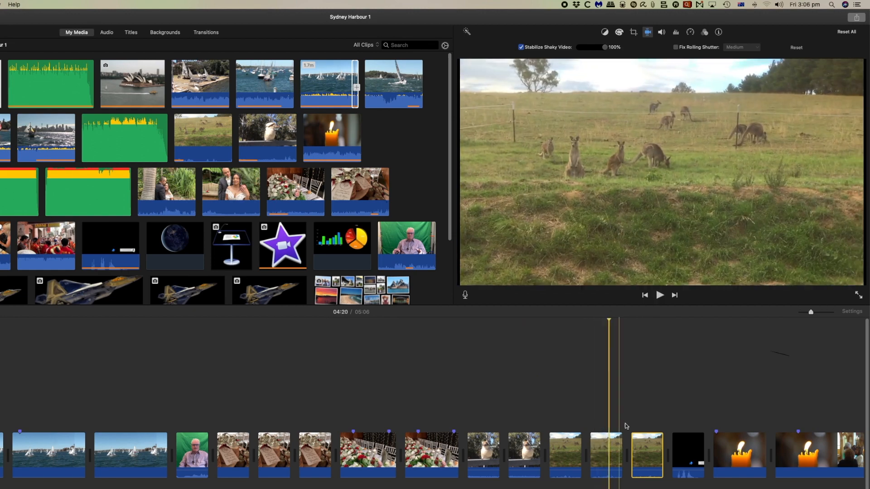
{"action": "key", "text": "space"}
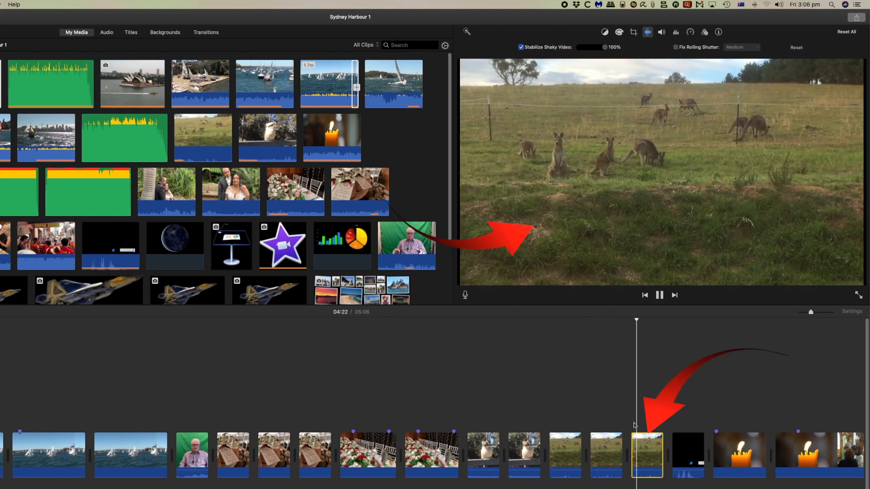
{"action": "key", "text": "space"}
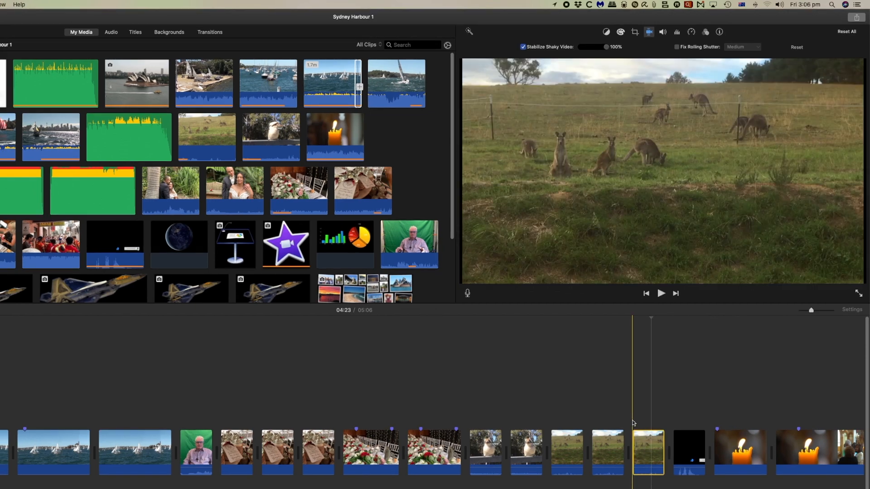
{"action": "key", "text": "space"}
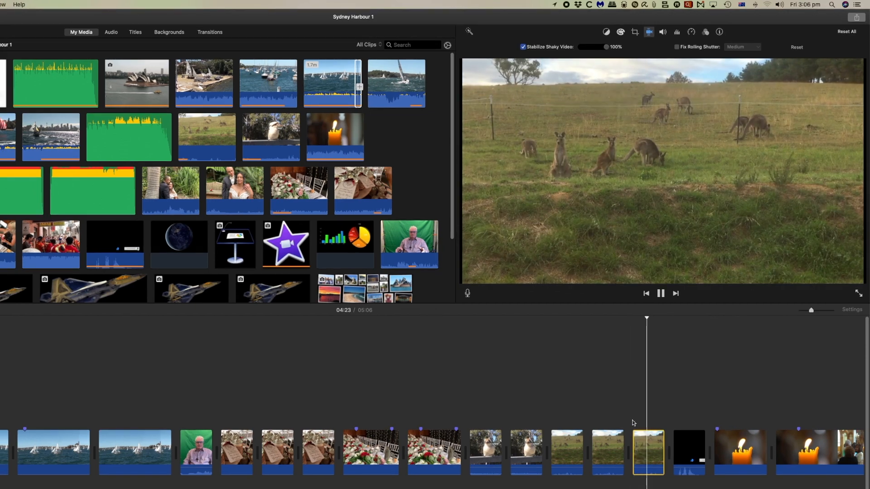
{"action": "key", "text": "space"}
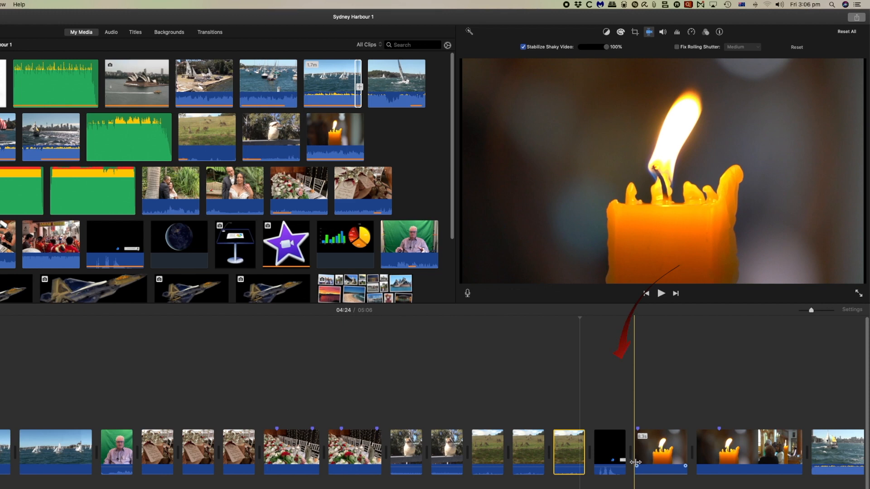
Select the first candle clip on the timeline and play it from its start to check the stabilization
{"action": "scroll", "coordinate": [636, 463], "scroll_direction": "right", "scroll_amount": 2}
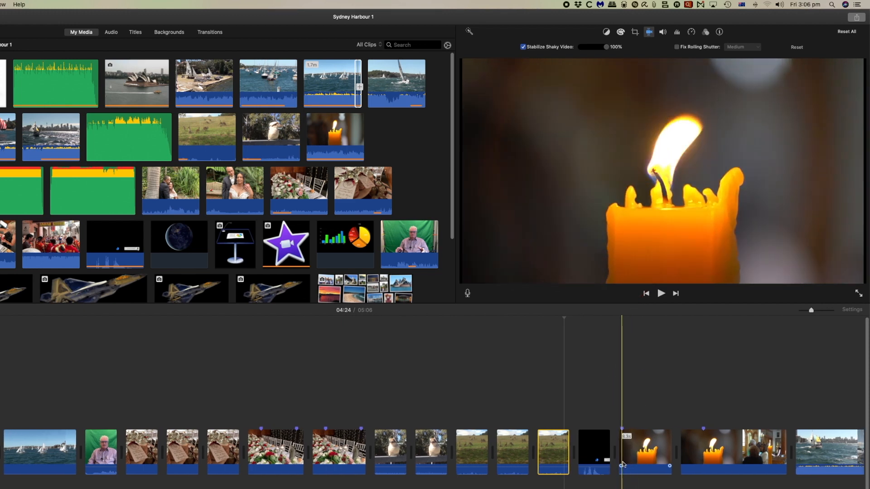
{"action": "left_click", "coordinate": [620, 457]}
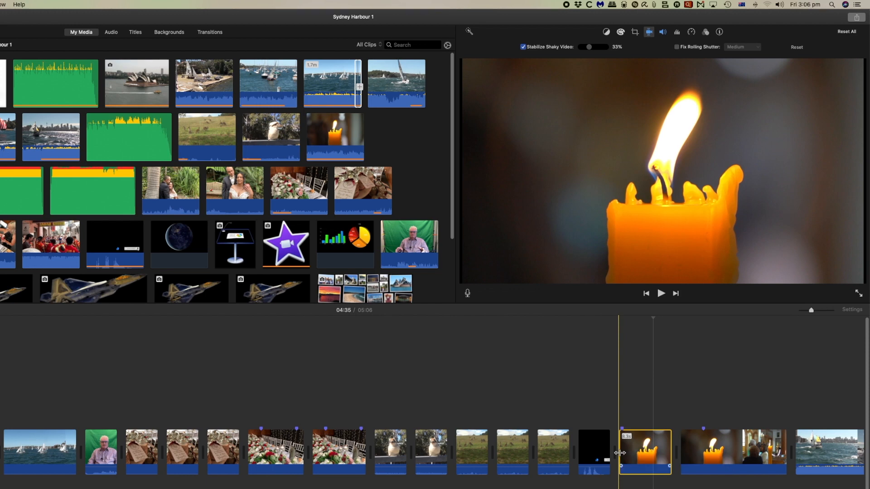
{"action": "key", "text": "space"}
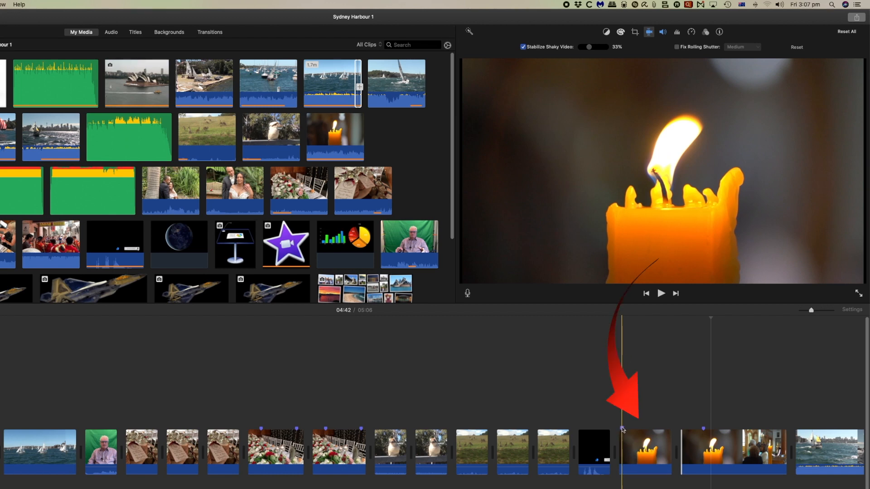
{"action": "key", "text": "space"}
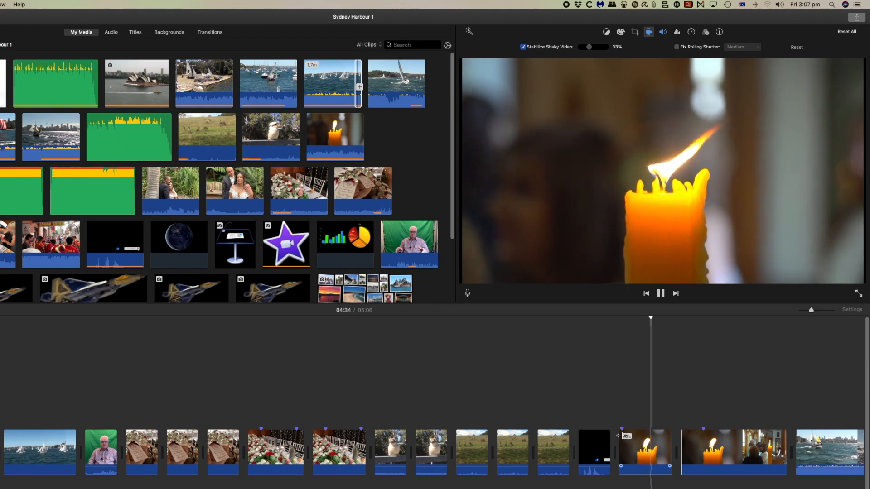
Review the second candle clip through its blurred ending and trim the clip to about 10 seconds
{"action": "key", "text": "space"}
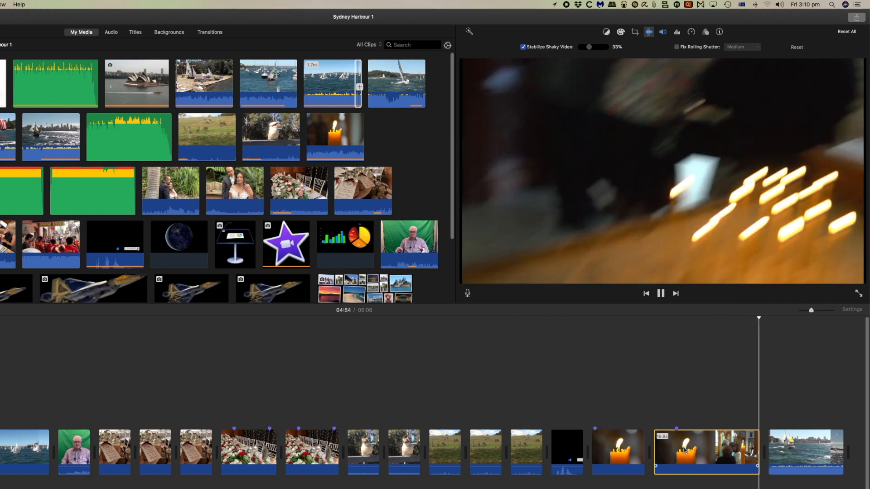
{"action": "key", "text": "space"}
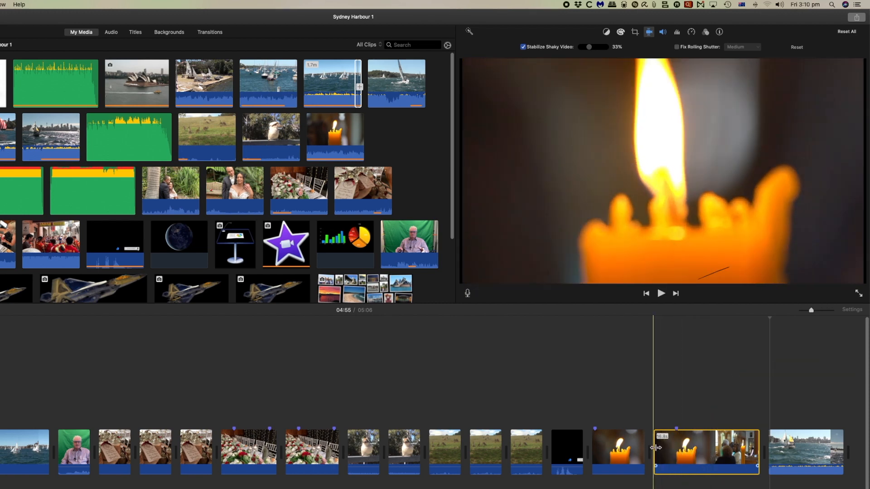
{"action": "left_click_drag", "start_coordinate": [655, 448], "coordinate": [646, 447]}
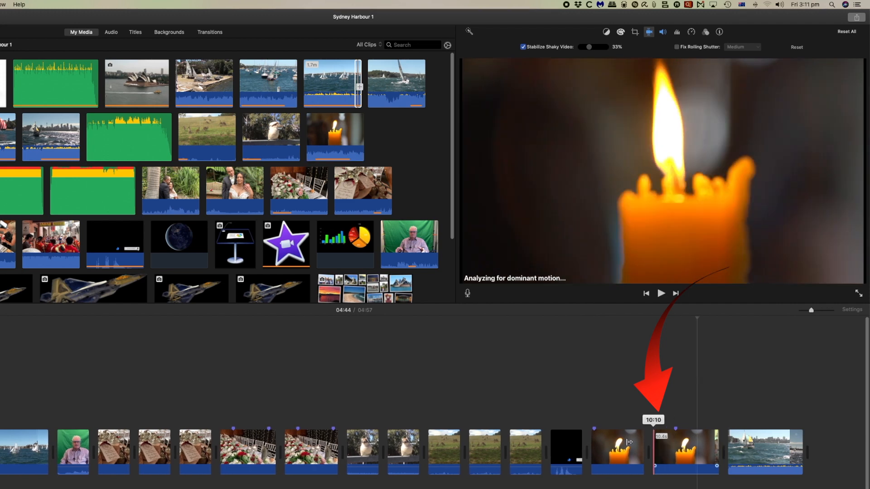